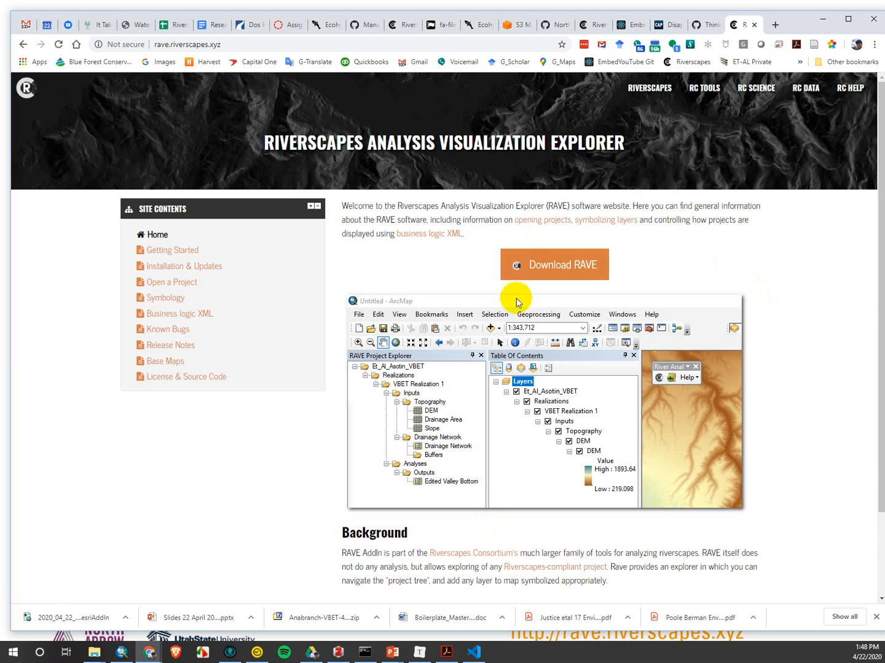
# Look over the Riverscapes Analysis Visualization Explorer home page, including its download link, site contents and background
pyautogui.click(535, 278)
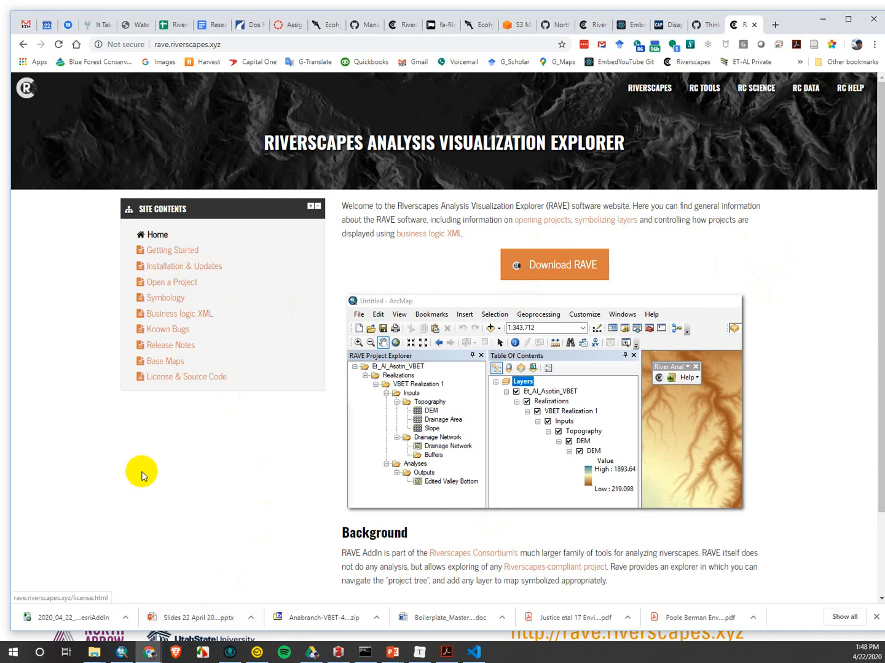
pyautogui.scroll(-1, 147, 475)
pyautogui.scroll(-2, 146, 475)
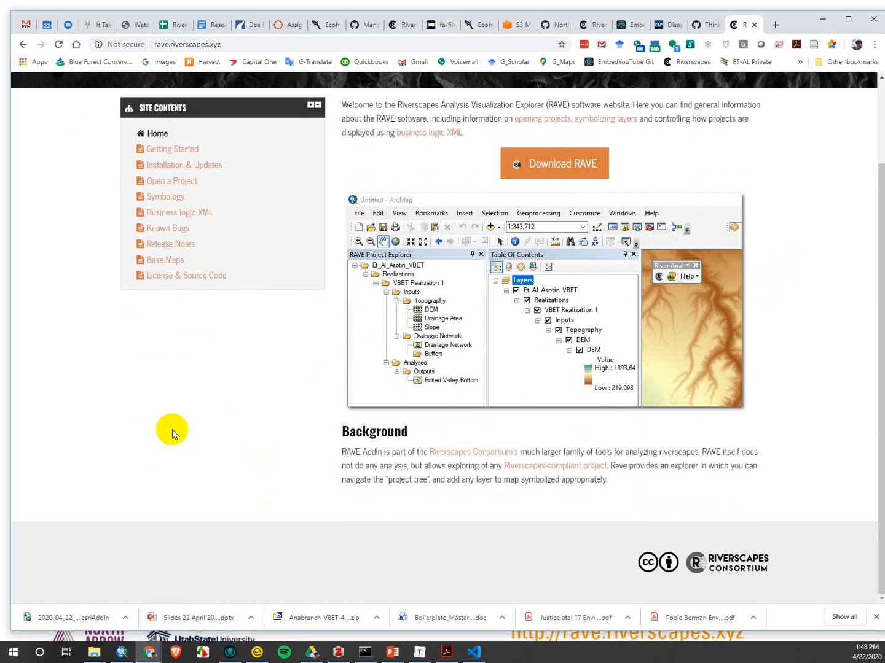
pyautogui.scroll(3, 184, 431)
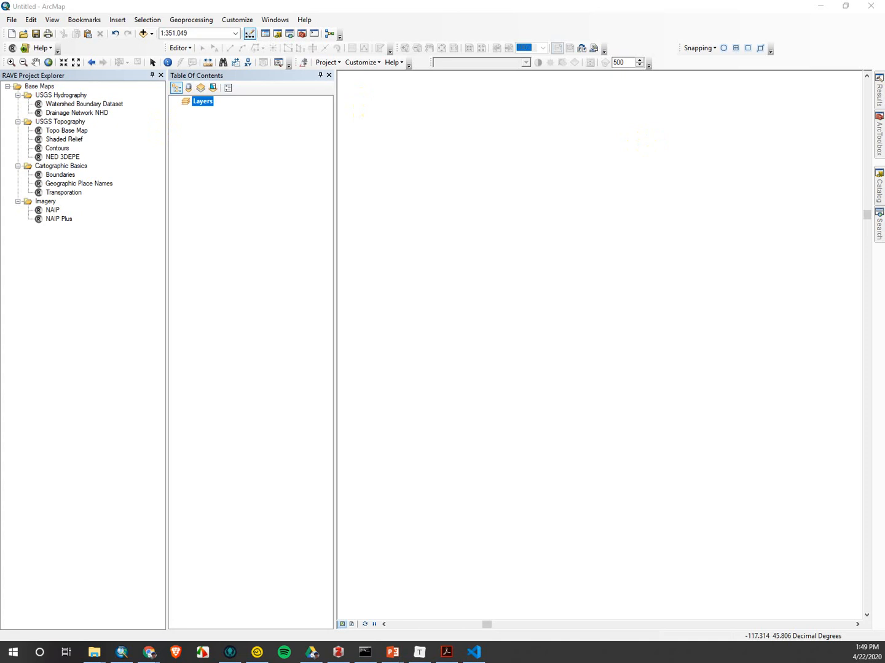
# Switch to File Explorer to view the BRAT project folder containing project.rs.xml, and return to ArcMap
pyautogui.hotkey('alt', 'Tab')
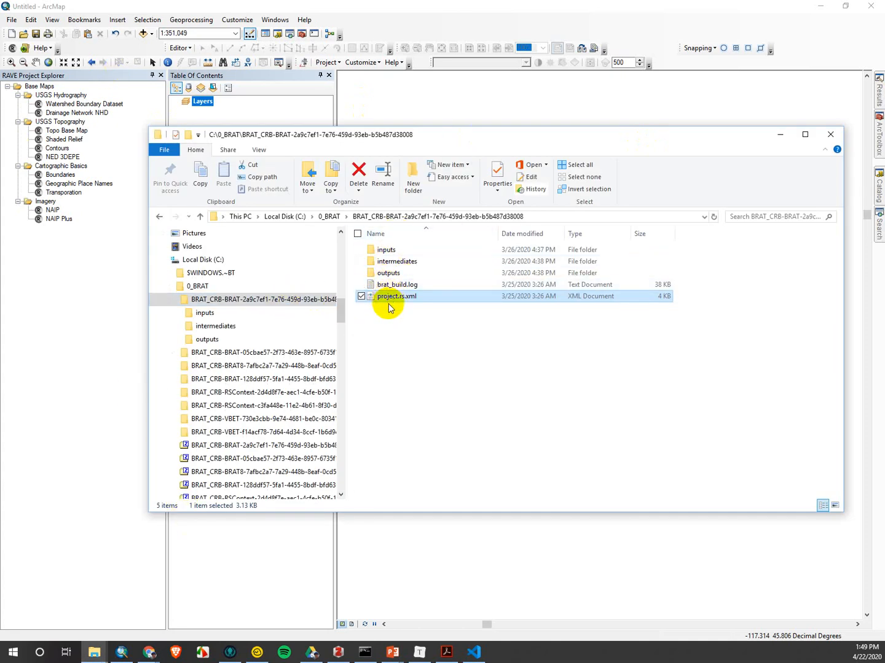
pyautogui.click(469, 110)
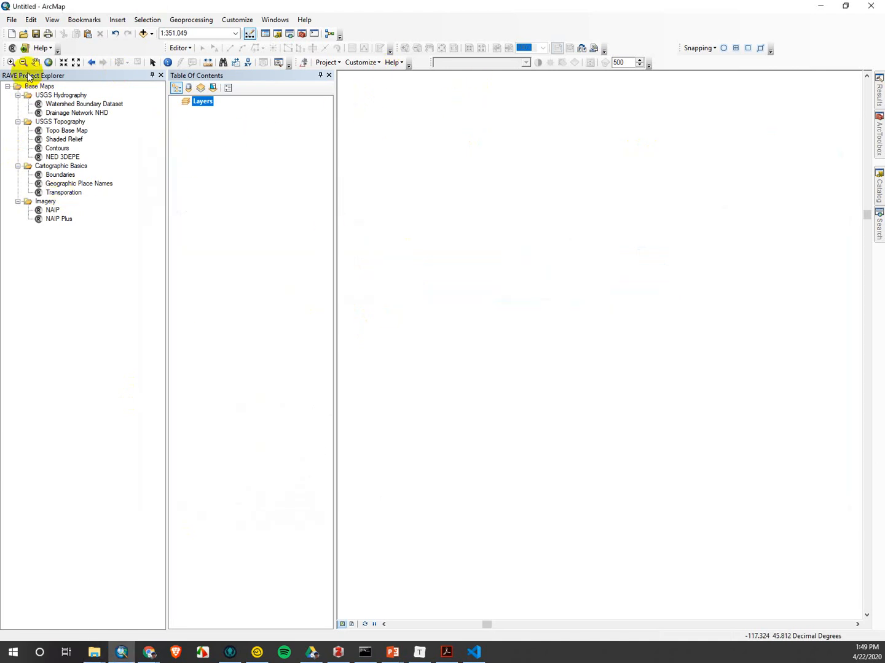
# Float the RAVE toolbar out of its dock and dock it back in its original place
pyautogui.moveTo(4, 48); pyautogui.dragTo(193, 142)
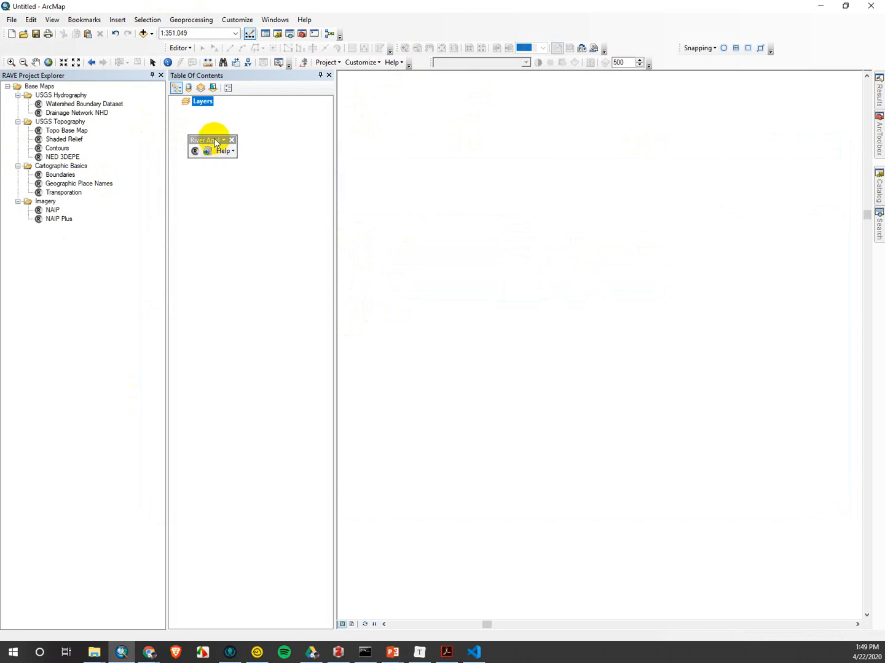
pyautogui.moveTo(204, 139); pyautogui.dragTo(17, 48)
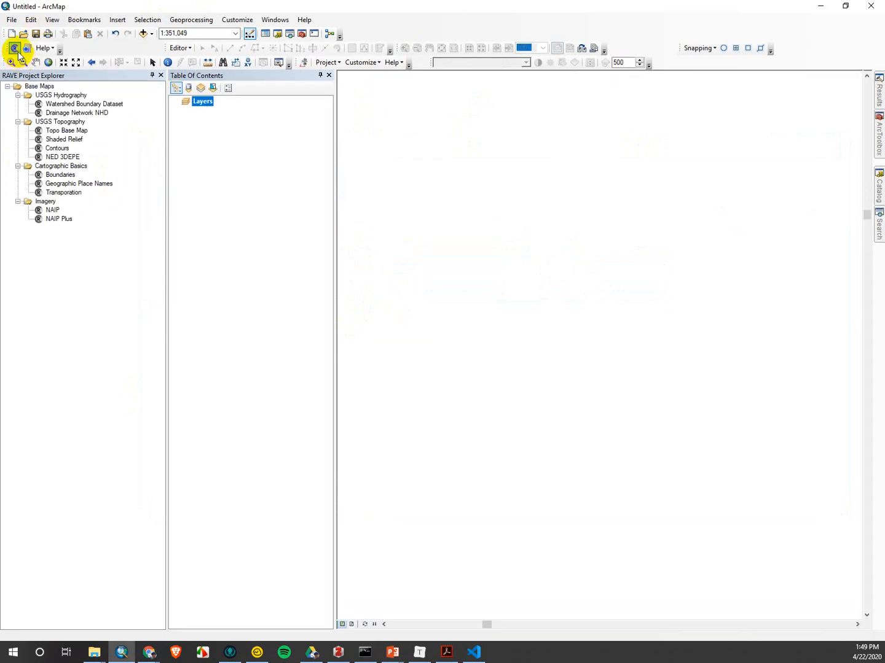
# Collapse Base Maps in the project explorer and open project.rs.xml from the BRAT_CRB-BRAT-05cbae57-2f73-463e-8957-6735f1eac850 folder as a Riverscapes project
pyautogui.click(8, 86)
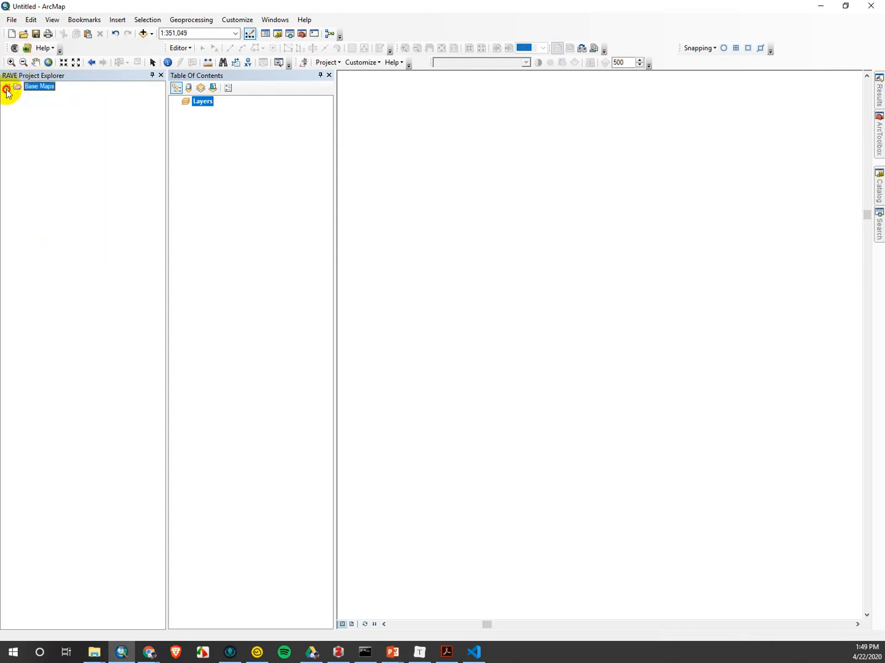
pyautogui.click(27, 48)
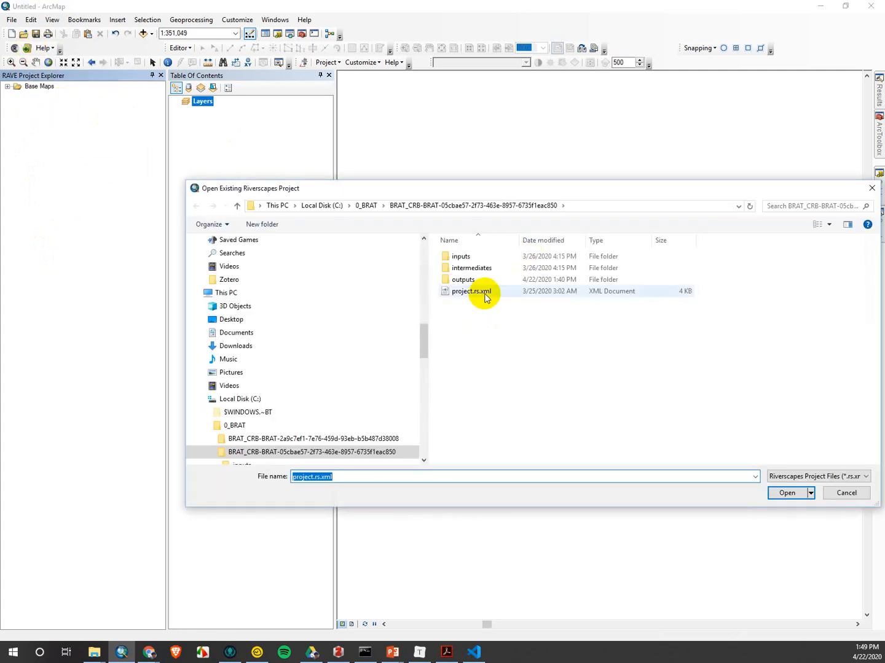
pyautogui.click(483, 298)
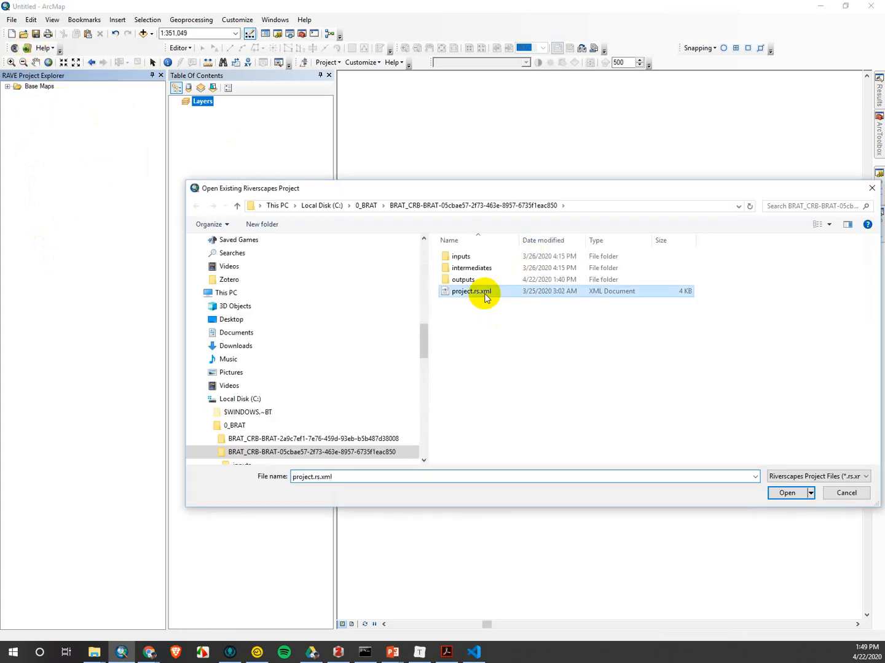
pyautogui.click(781, 493)
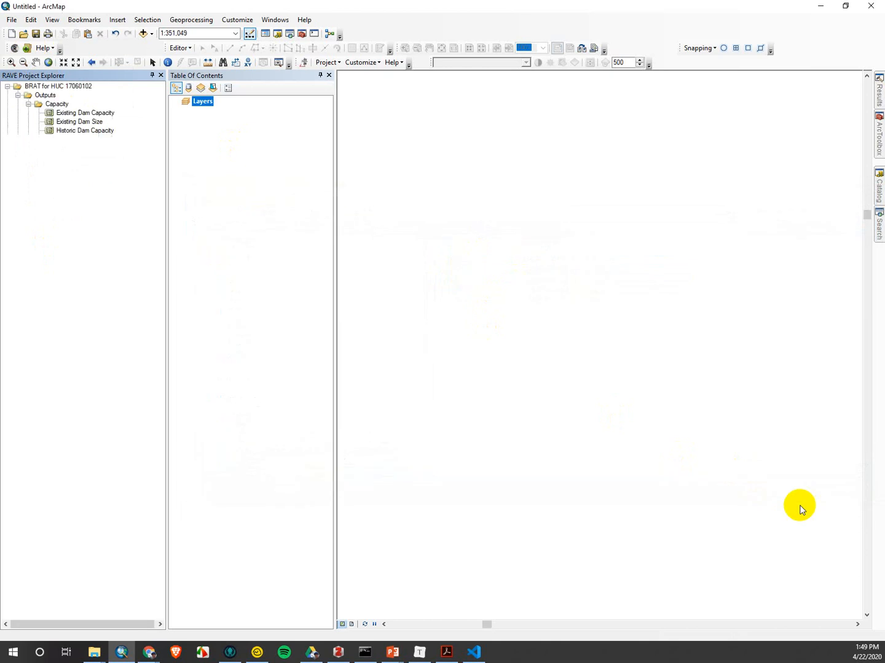
# Collapse the project's Outputs and Intermediates groups, and browse the project folder in File Explorer before closing it
pyautogui.click(18, 95)
pyautogui.click(18, 103)
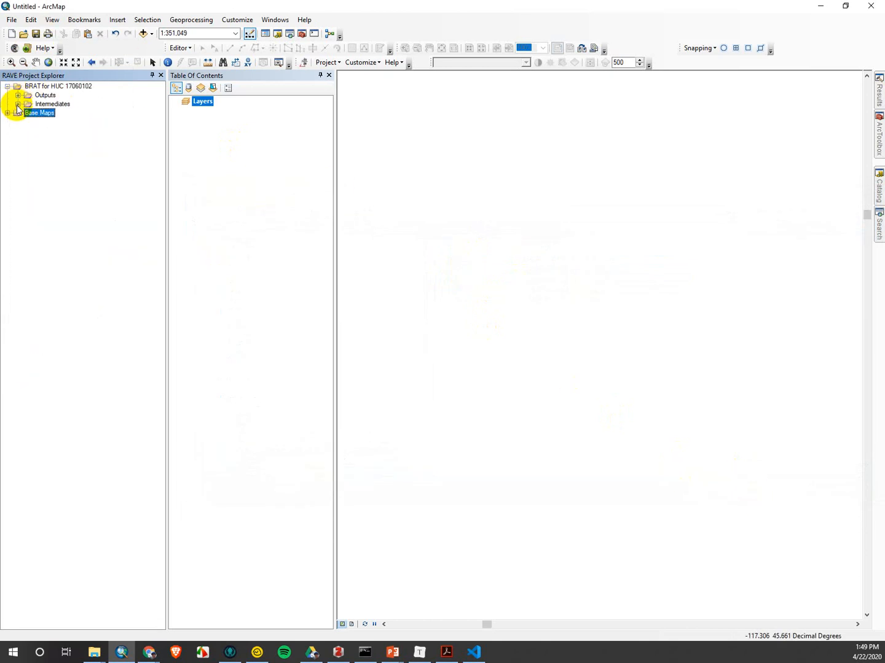
pyautogui.click(65, 90)
pyautogui.rightClick(72, 89)
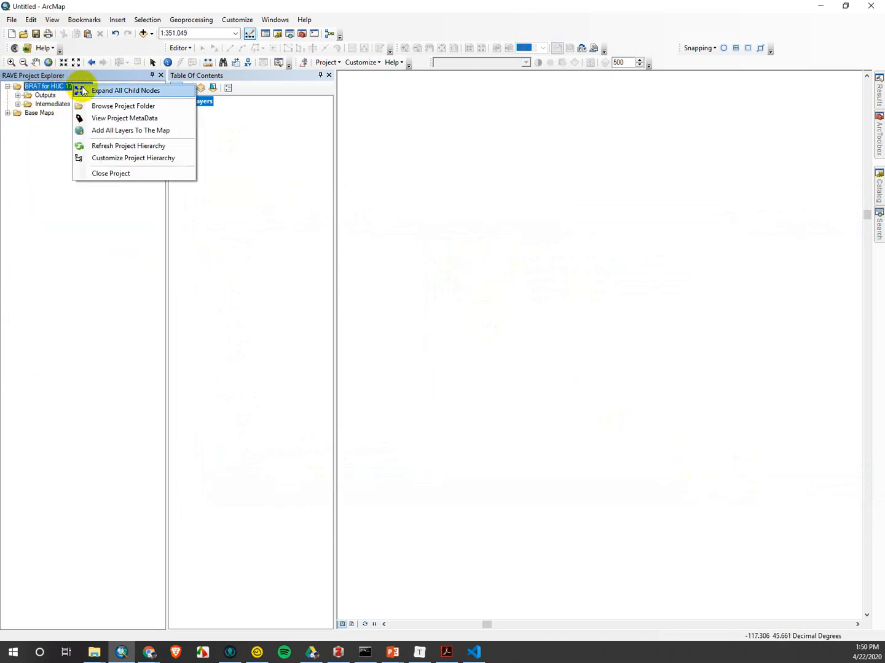
pyautogui.click(157, 107)
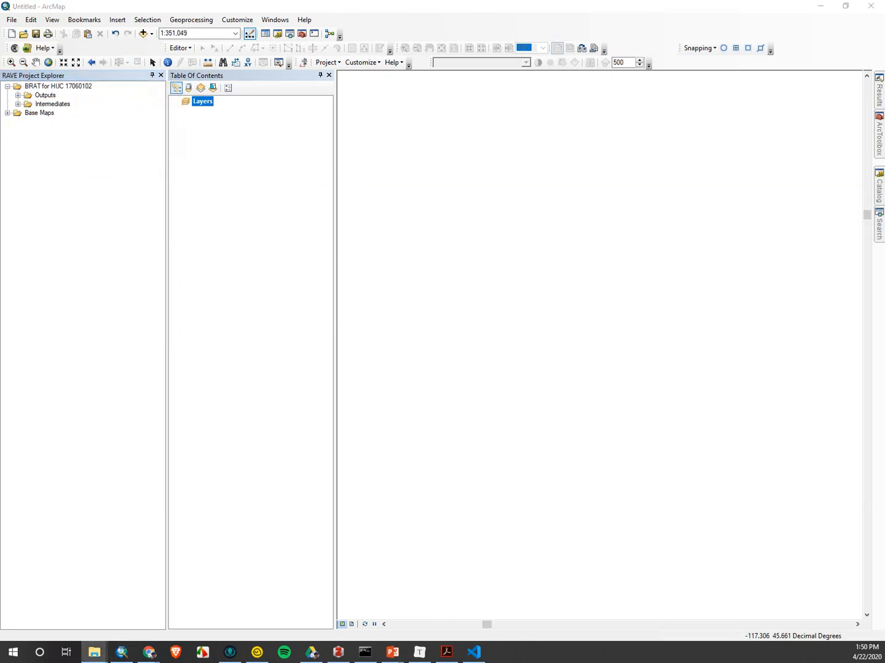
pyautogui.moveTo(503, 169); pyautogui.dragTo(557, 176)
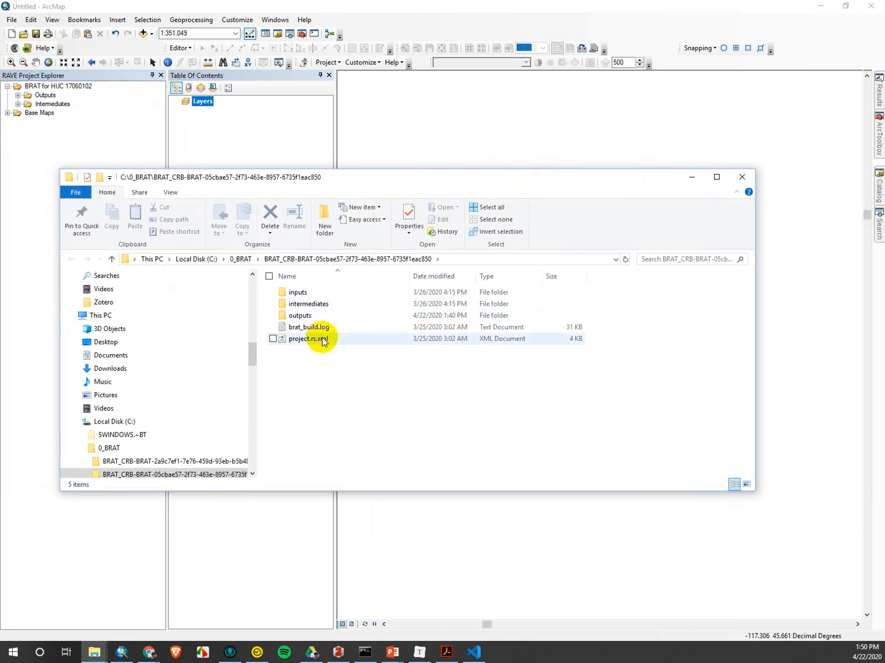
pyautogui.click(745, 177)
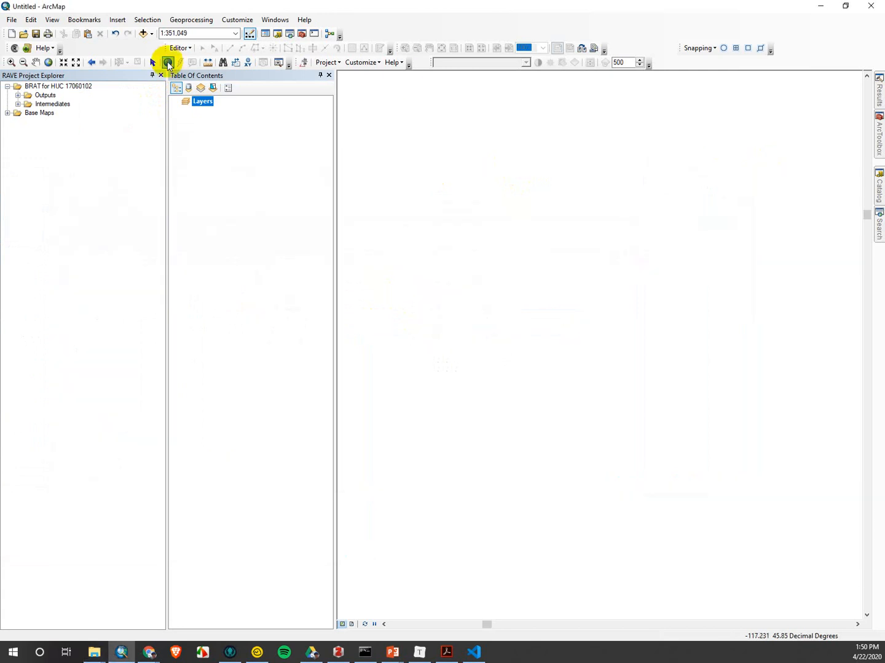
# View the metadata of the BRAT for HUC 17060102 project and close its window
pyautogui.rightClick(77, 88)
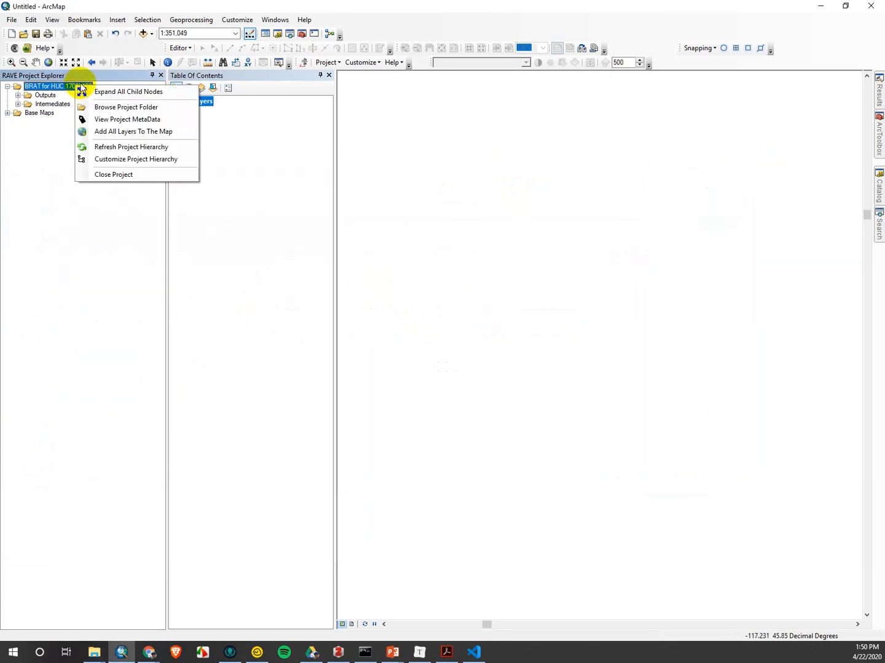
pyautogui.click(130, 118)
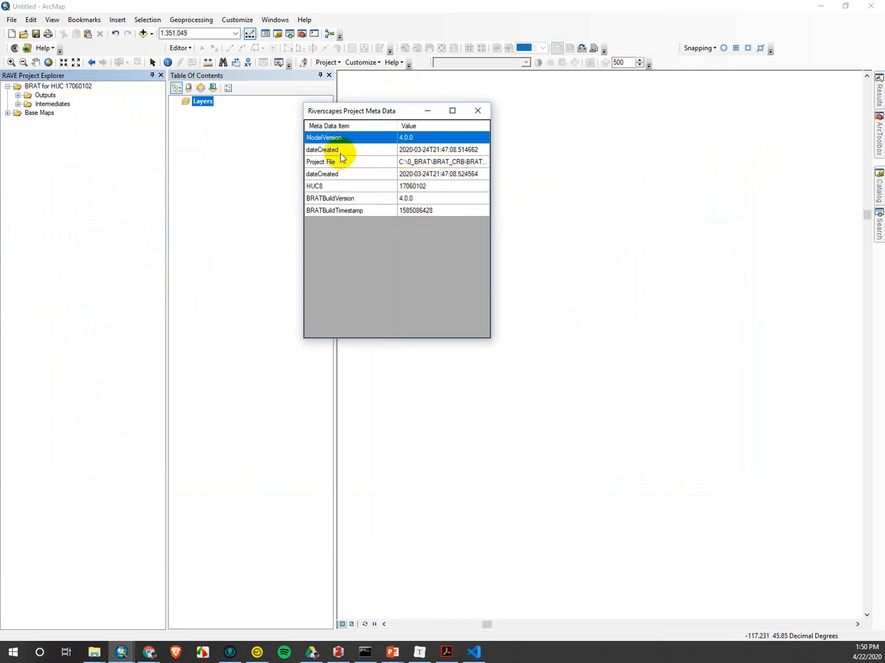
pyautogui.click(478, 111)
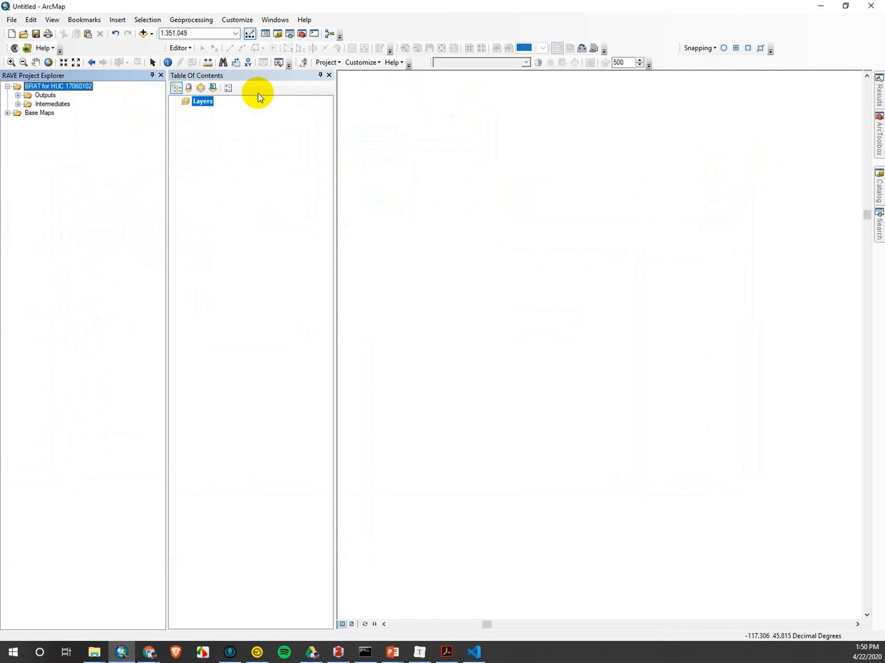
# Examine the project's Outputs and Intermediates layers, keeping Capacity and Management expanded and Topographic Index and Hydrology collapsed
pyautogui.click(18, 95)
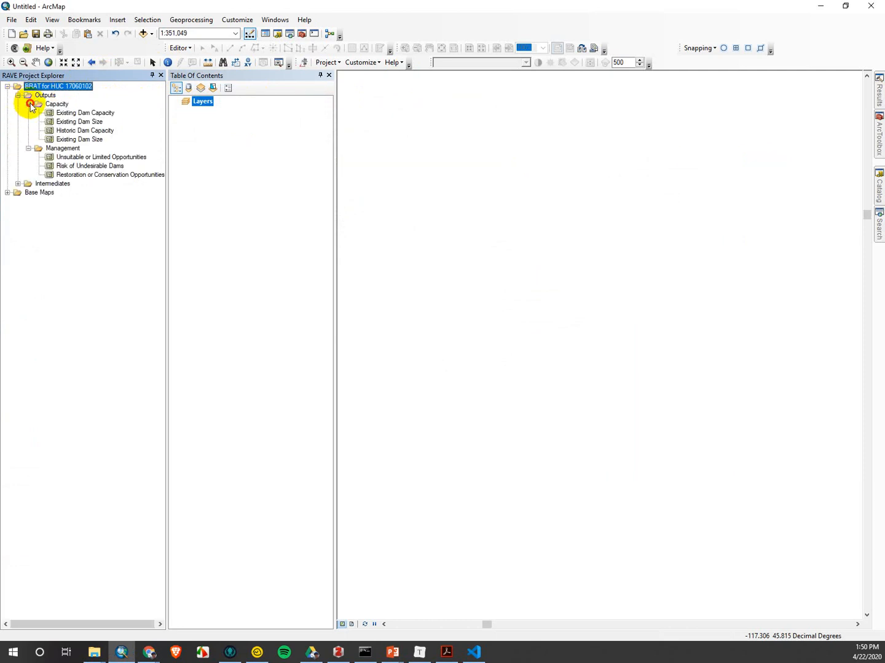
pyautogui.click(29, 104)
pyautogui.click(28, 114)
pyautogui.click(56, 104)
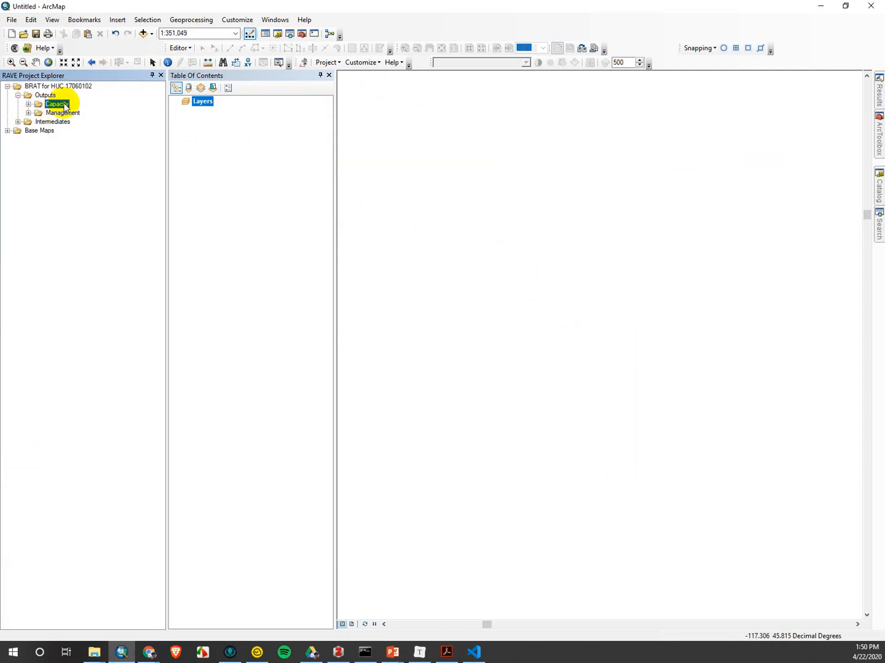
pyautogui.click(18, 121)
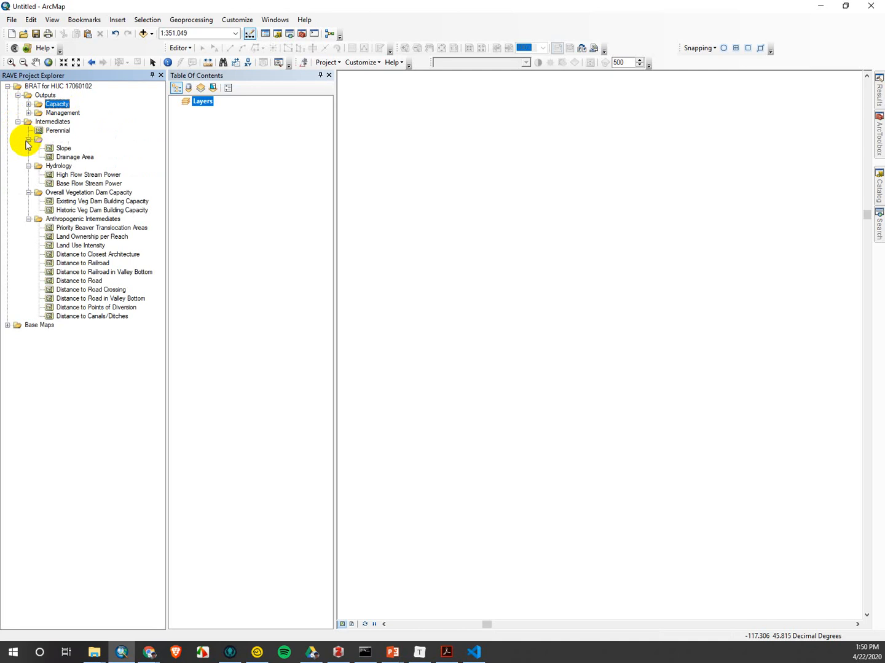
pyautogui.click(28, 141)
pyautogui.click(28, 148)
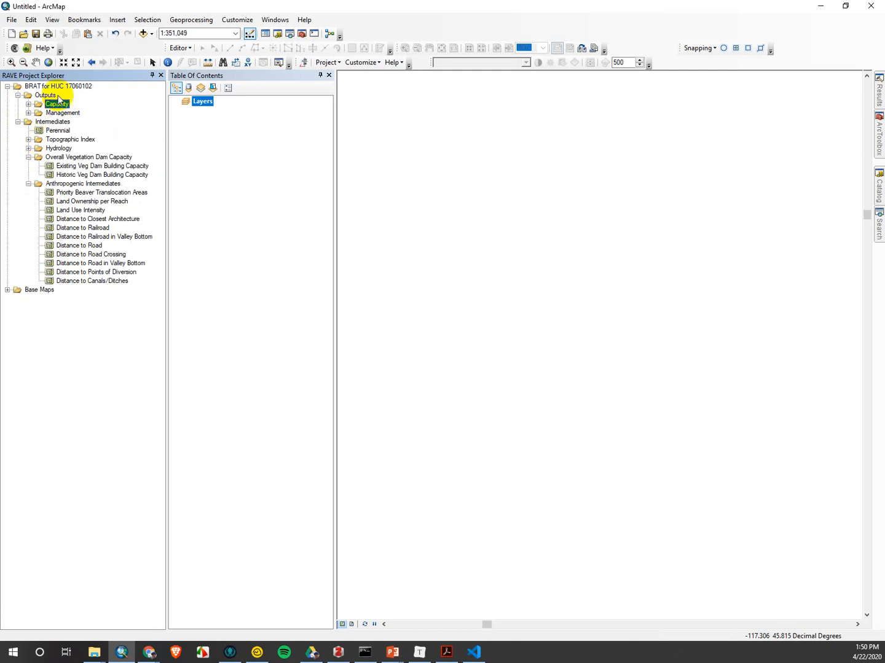
pyautogui.click(28, 114)
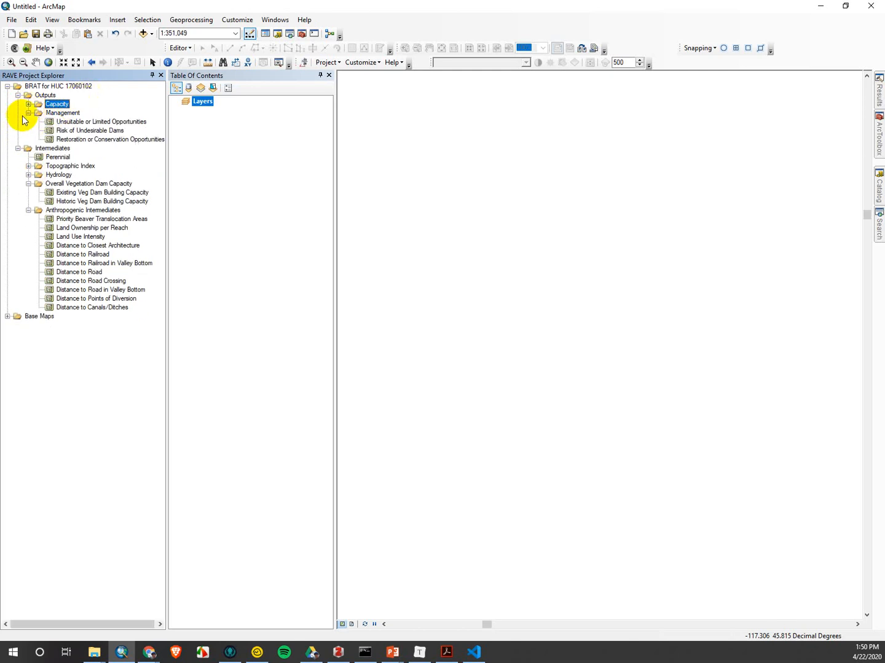
pyautogui.click(28, 104)
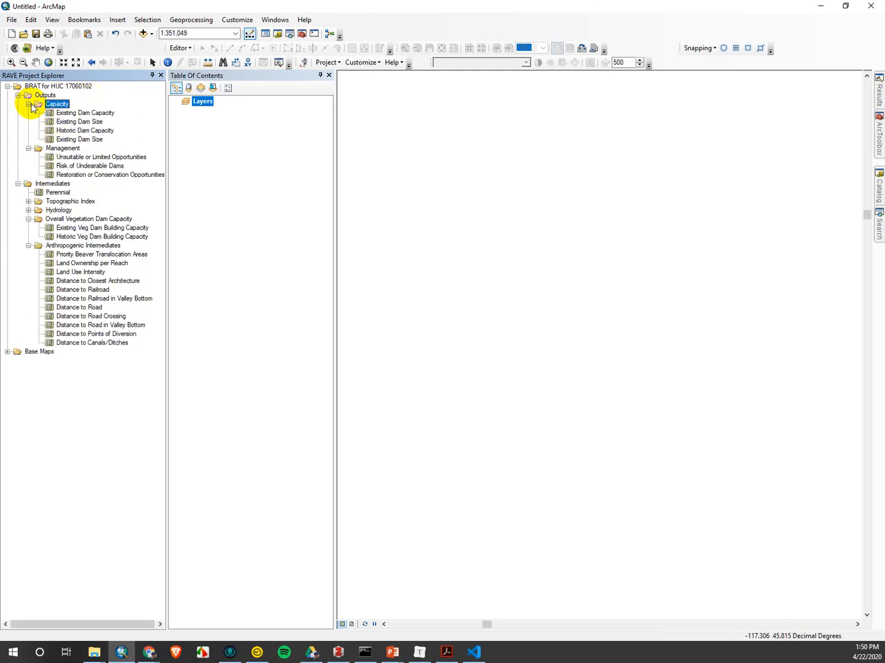
# Add the Existing Dam Capacity layer from the Capacity outputs to the map
pyautogui.rightClick(95, 113)
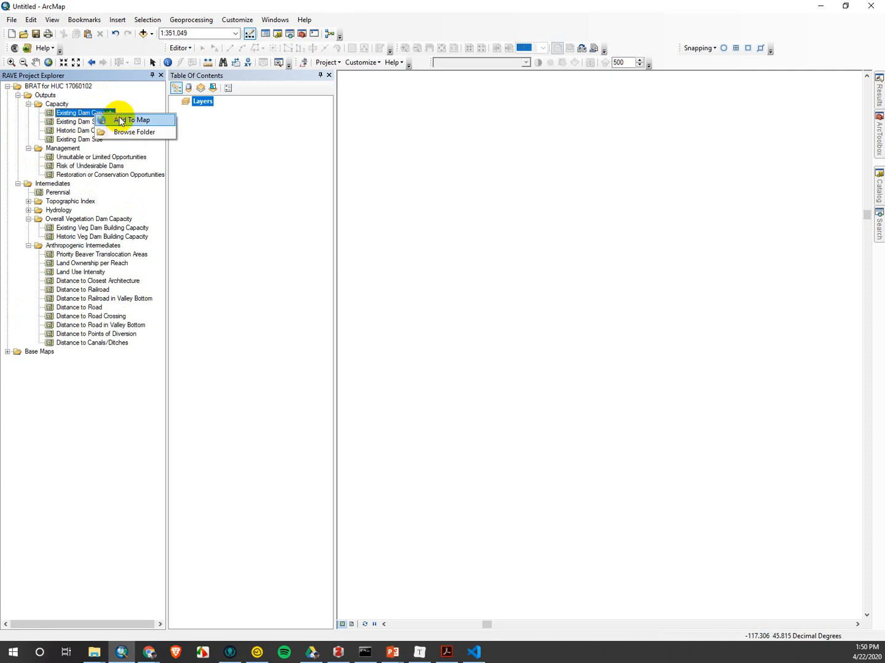
pyautogui.click(120, 119)
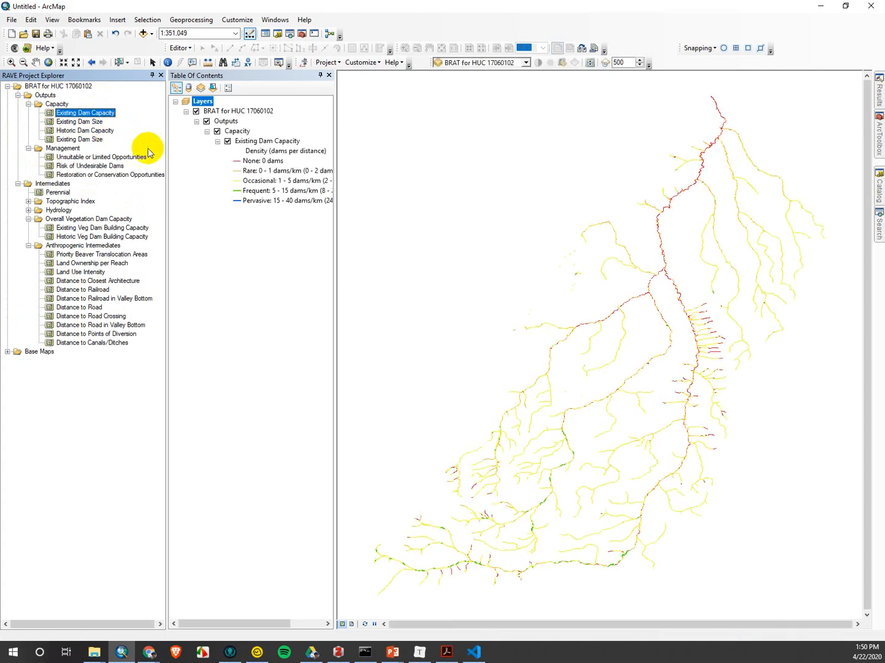
pyautogui.rightClick(80, 114)
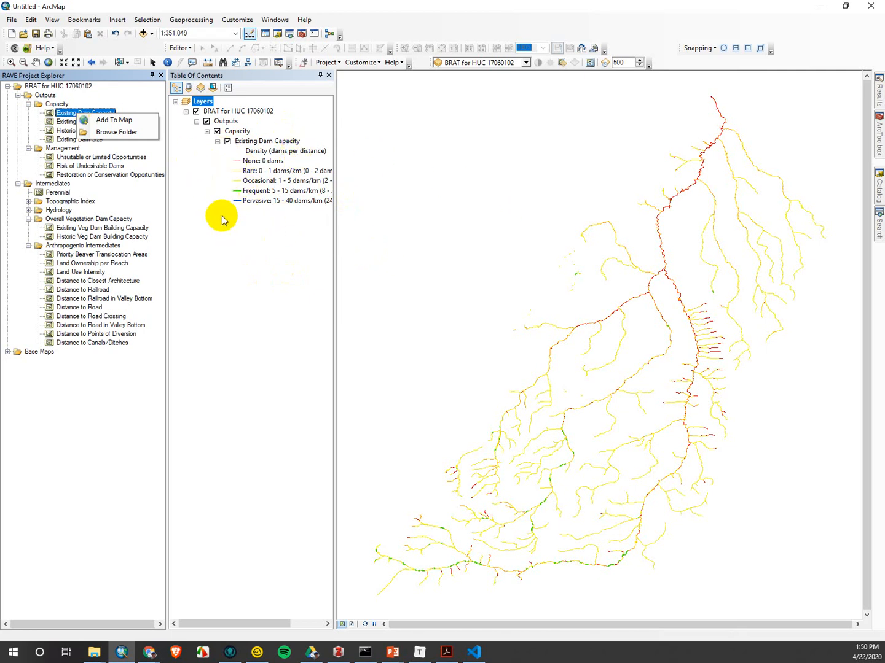
pyautogui.click(79, 140)
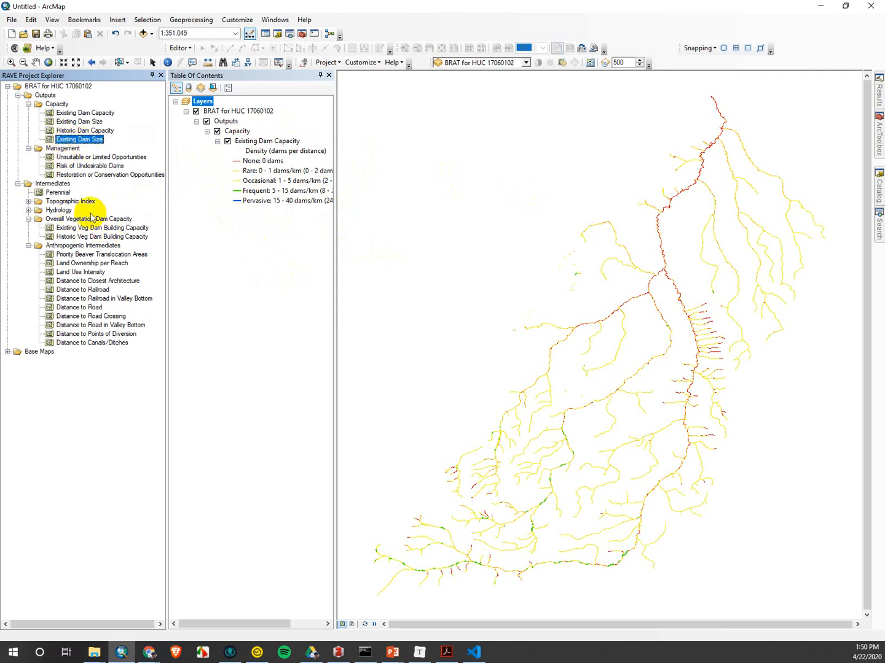
# Add the Perennial layer from Intermediates to the map and turn off the Intermediates group layer's visibility
pyautogui.rightClick(58, 194)
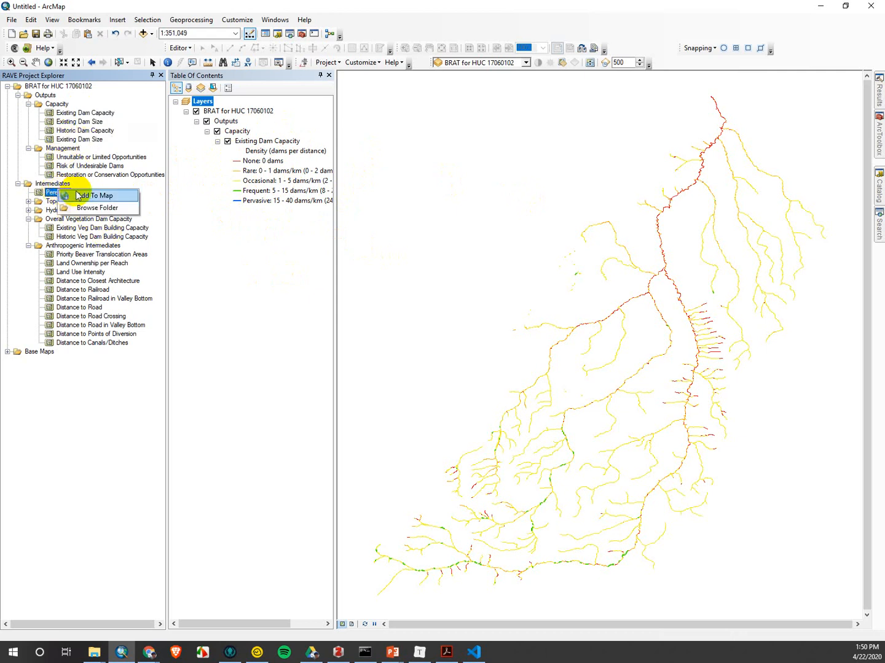
pyautogui.click(86, 196)
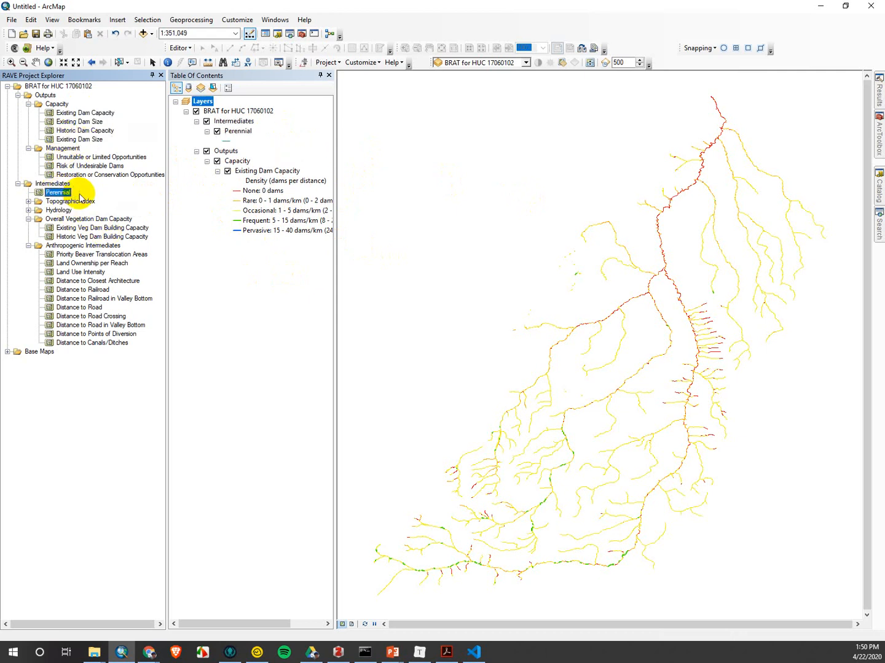
pyautogui.click(207, 122)
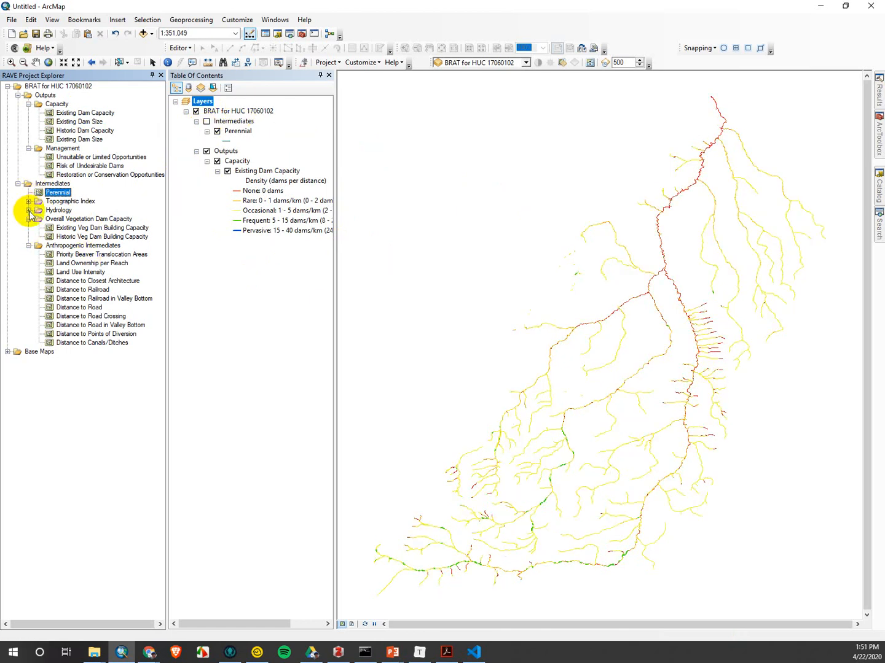
# Add the USGS Topo Base Map and Shaded Relief base maps to the map, with the topo base map turned off
pyautogui.click(8, 351)
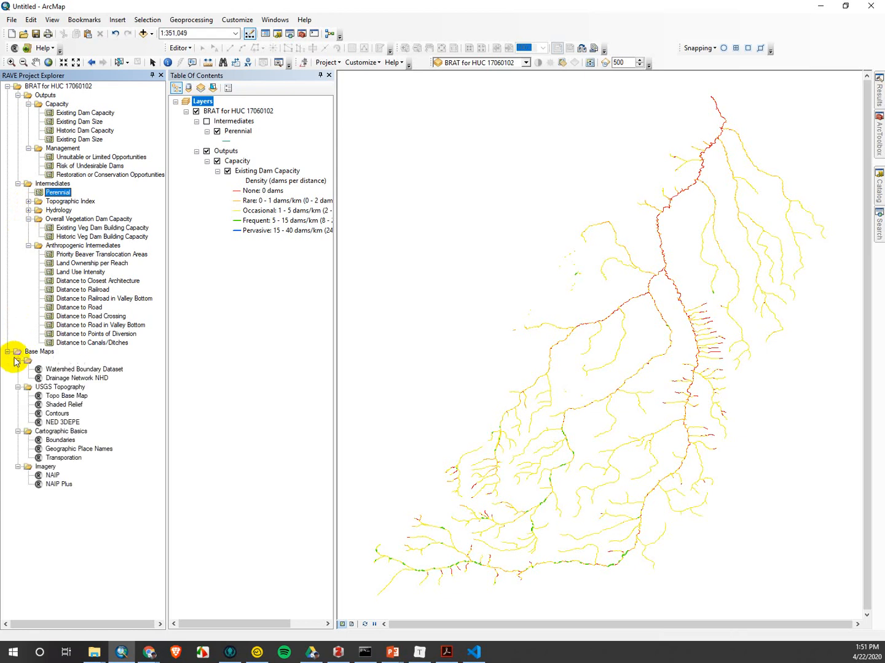
pyautogui.doubleClick(66, 396)
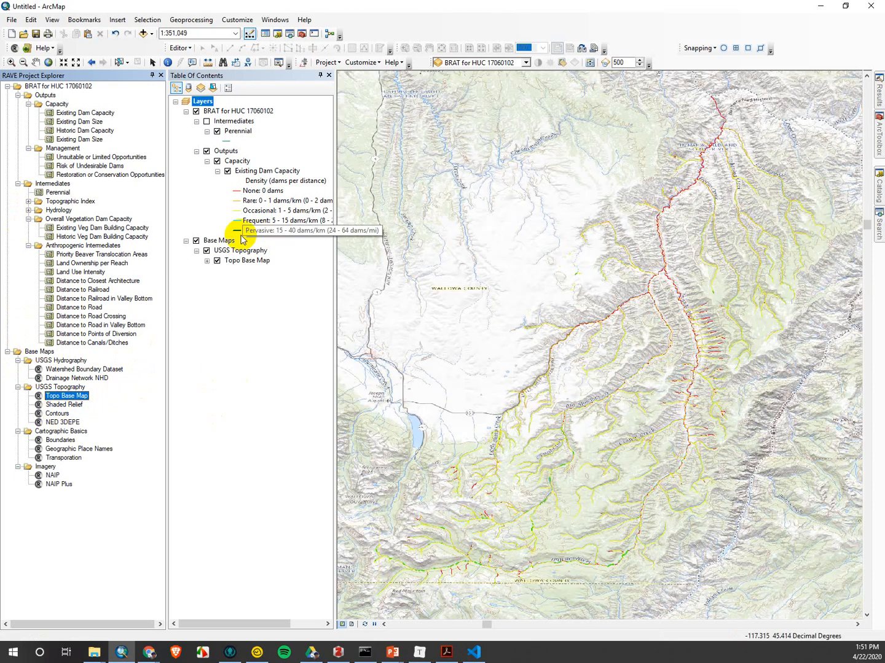
pyautogui.click(217, 261)
pyautogui.doubleClick(69, 404)
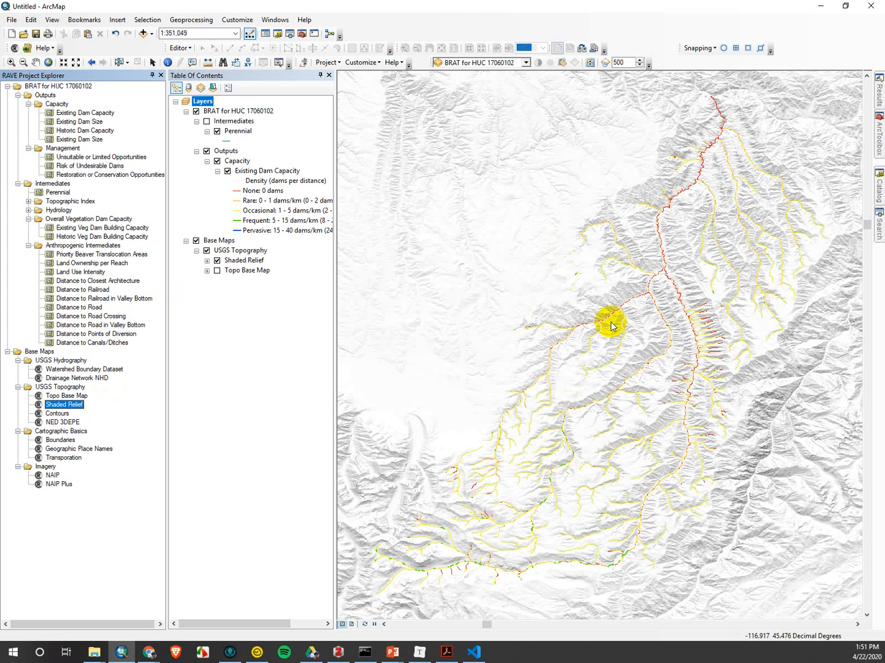
# Add the NAIP imagery base map to the map and examine the existing dam capacity streams against it in closer detail
pyautogui.doubleClick(52, 476)
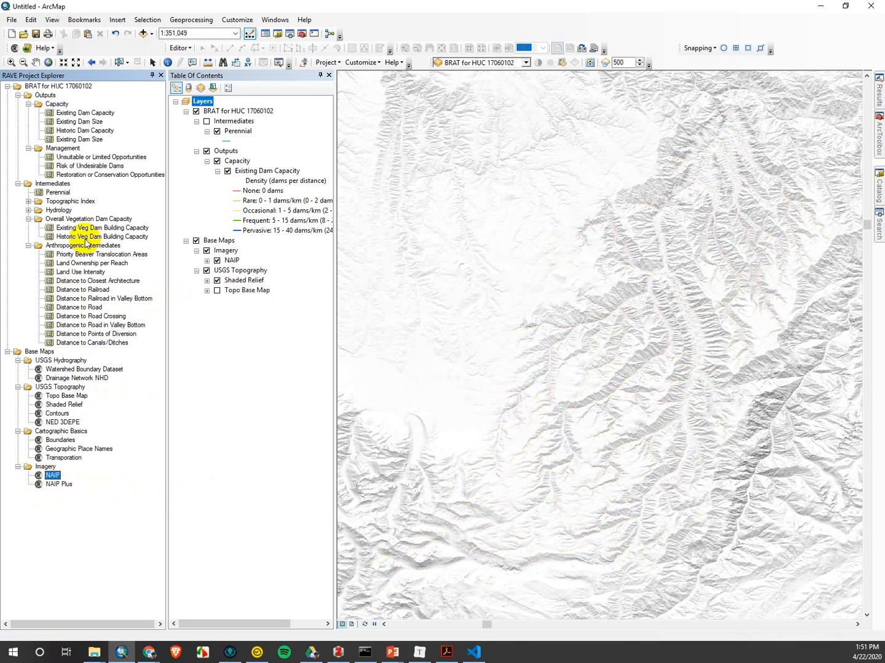
pyautogui.click(216, 280)
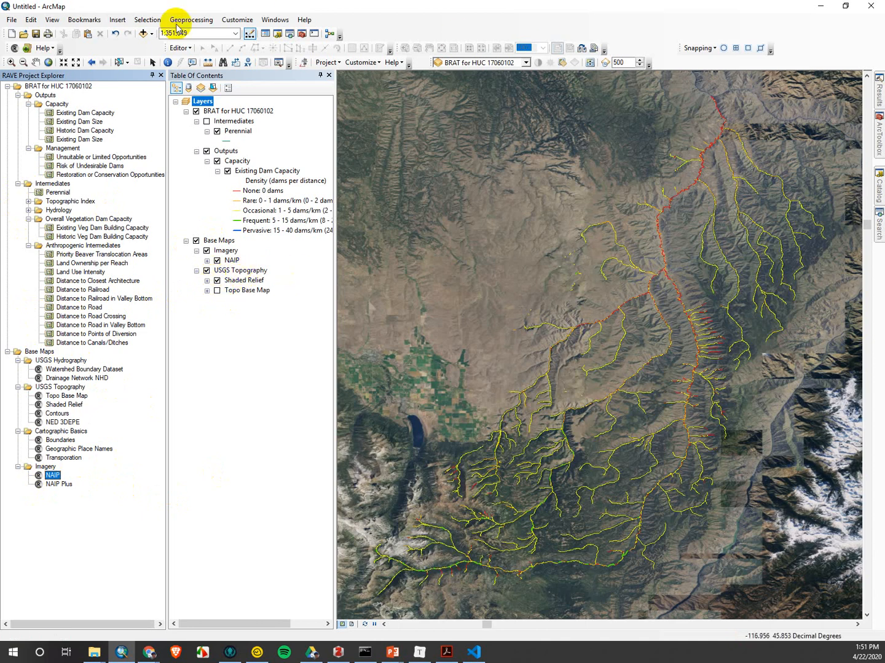
pyautogui.click(10, 62)
pyautogui.click(768, 332)
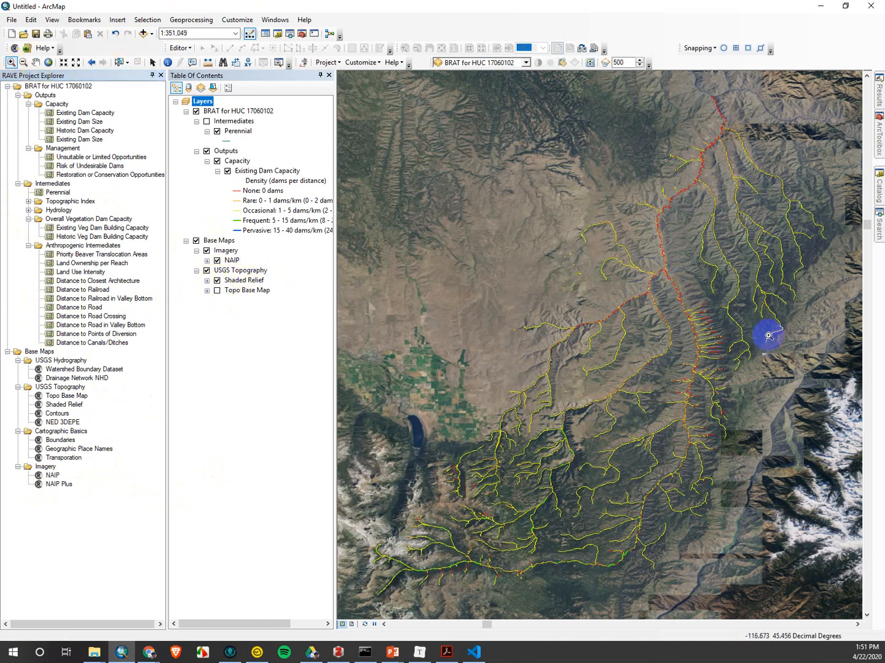
pyautogui.click(606, 200)
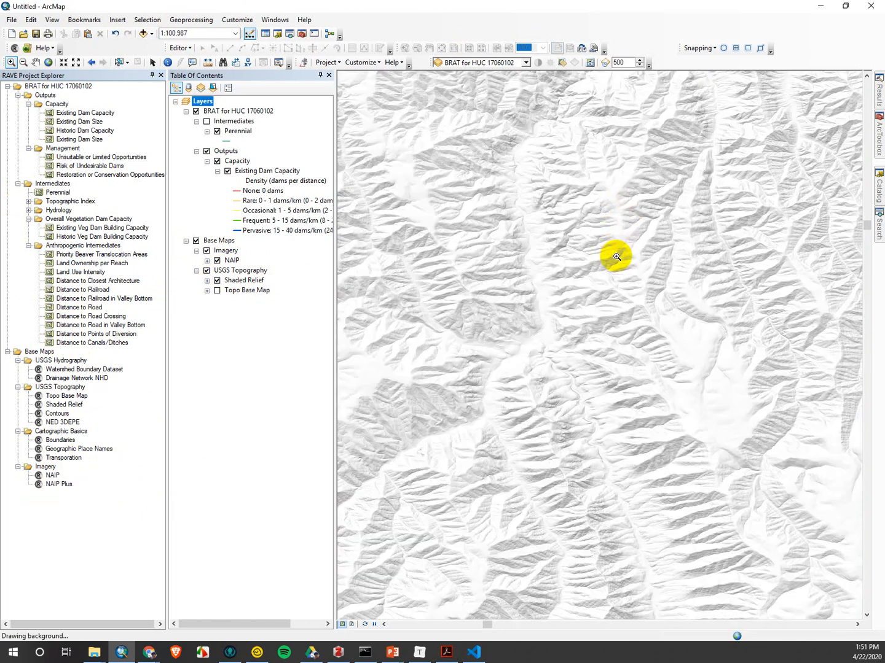
pyautogui.click(616, 257)
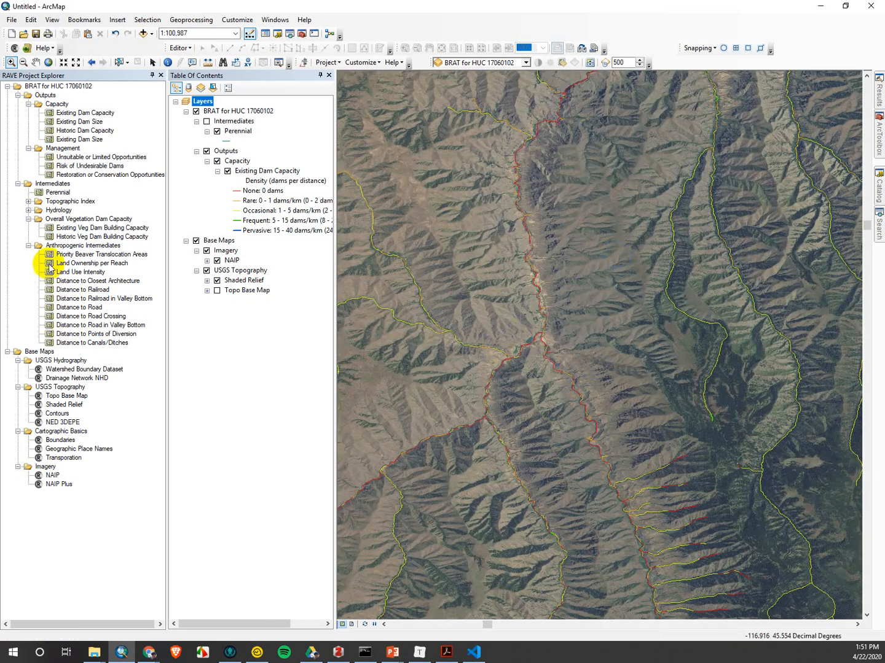
# Add the High Flow Stream Power layer from the Hydrology intermediates to the map
pyautogui.click(29, 211)
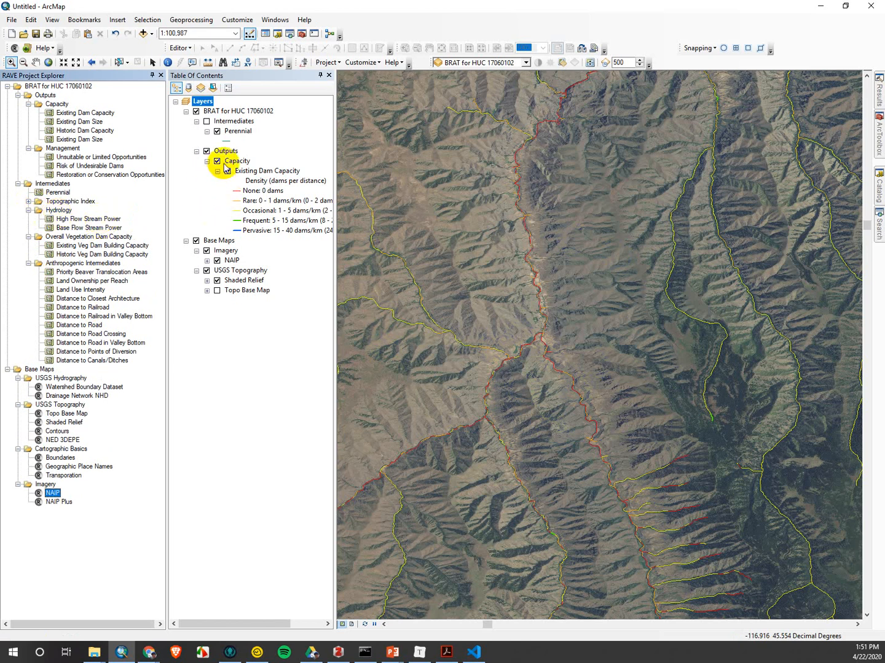
pyautogui.rightClick(97, 221)
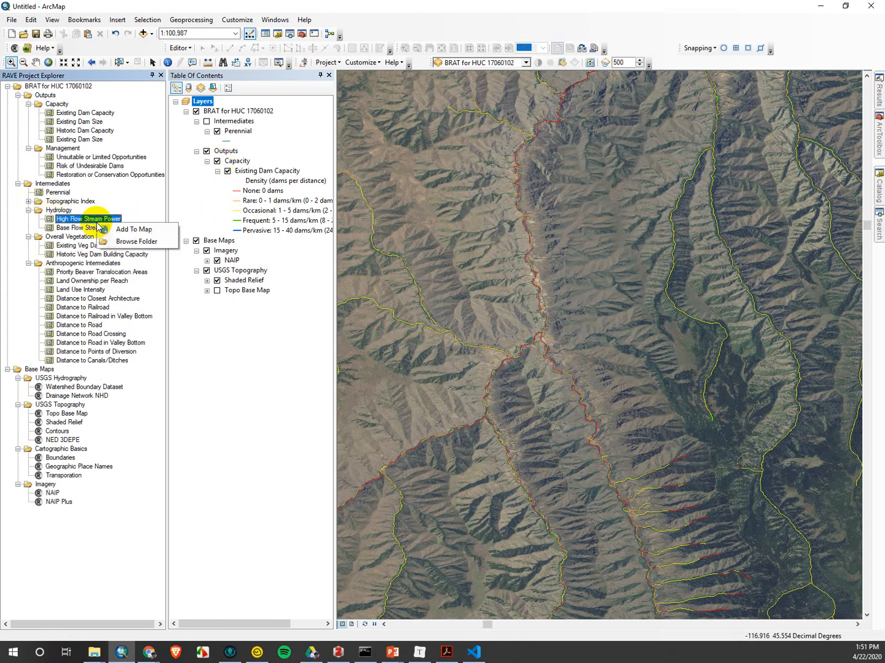
pyautogui.click(131, 231)
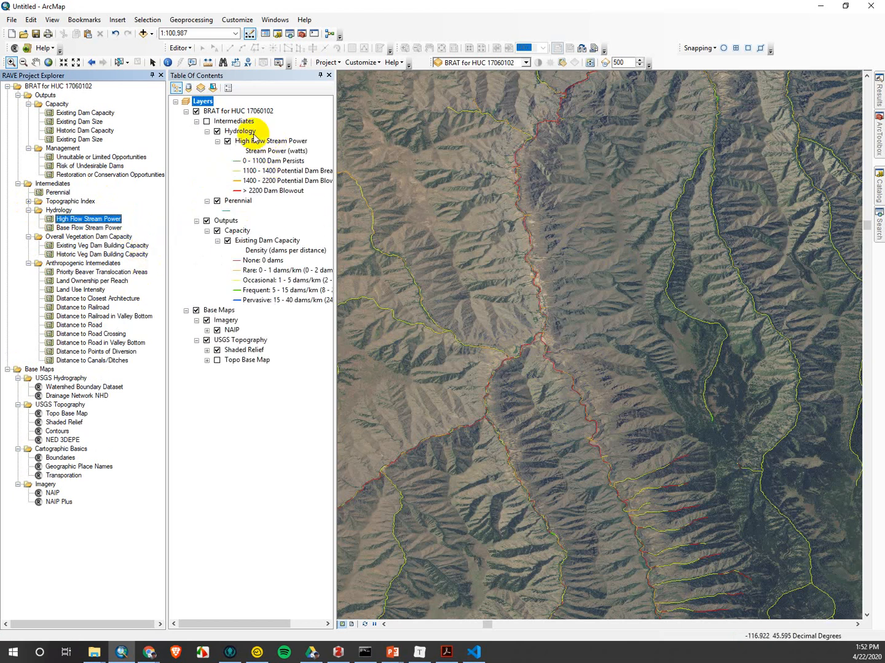
# Turn off the Capacity group layer and turn on the Intermediates group layer to display high flow stream power over the imagery
pyautogui.click(217, 231)
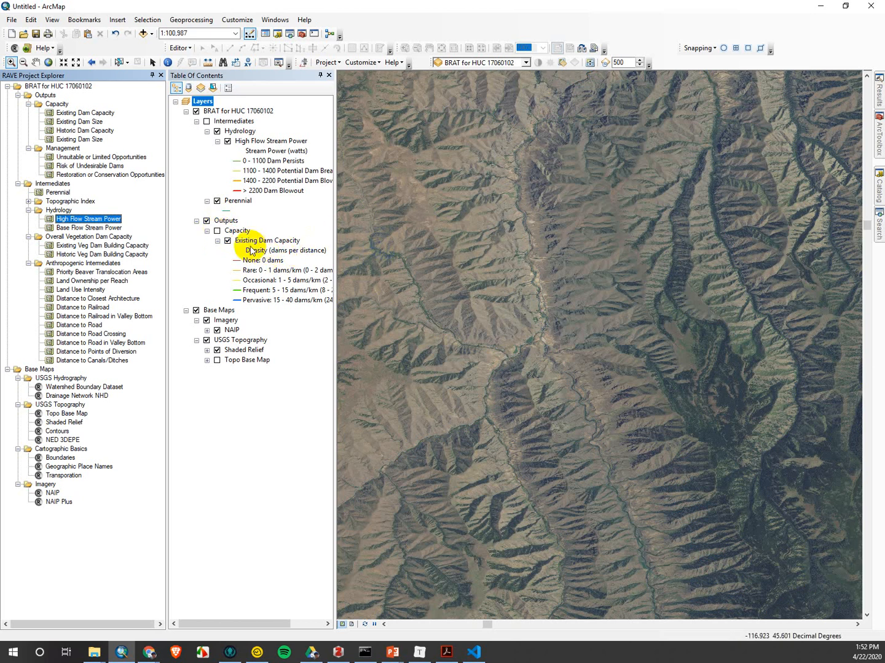
pyautogui.click(207, 121)
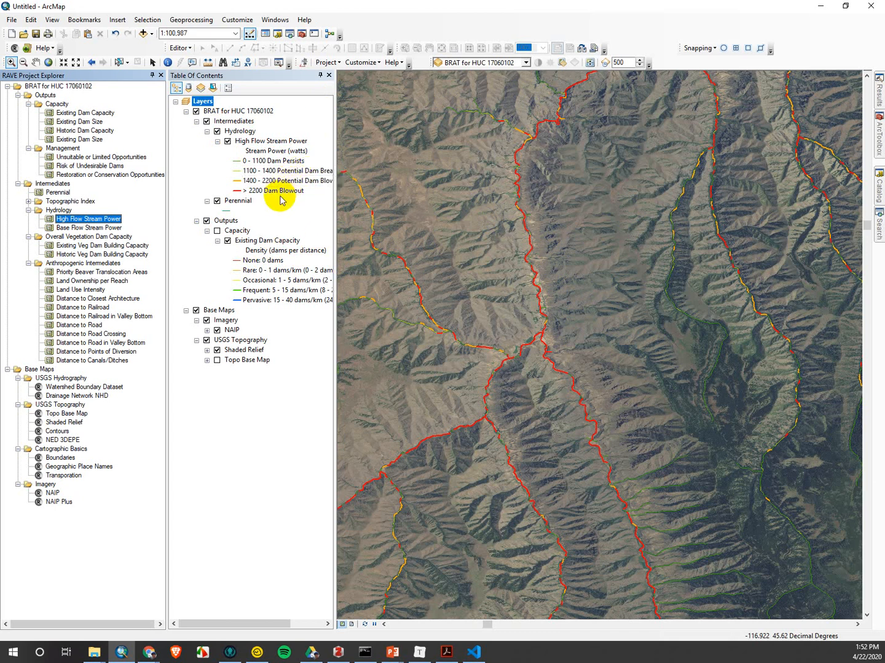
pyautogui.scroll(-2, 707, 505)
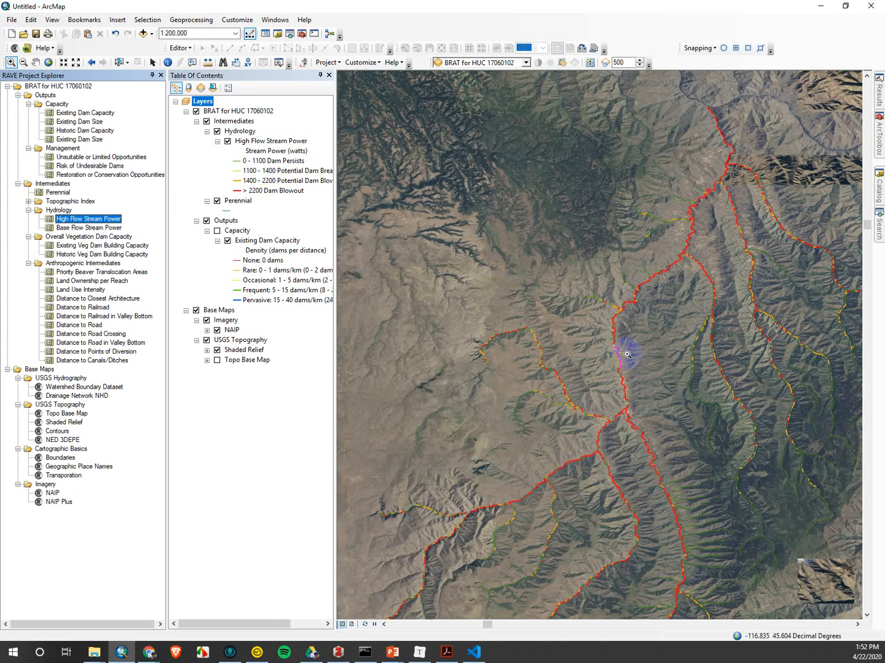
pyautogui.moveTo(672, 364); pyautogui.dragTo(530, 223)
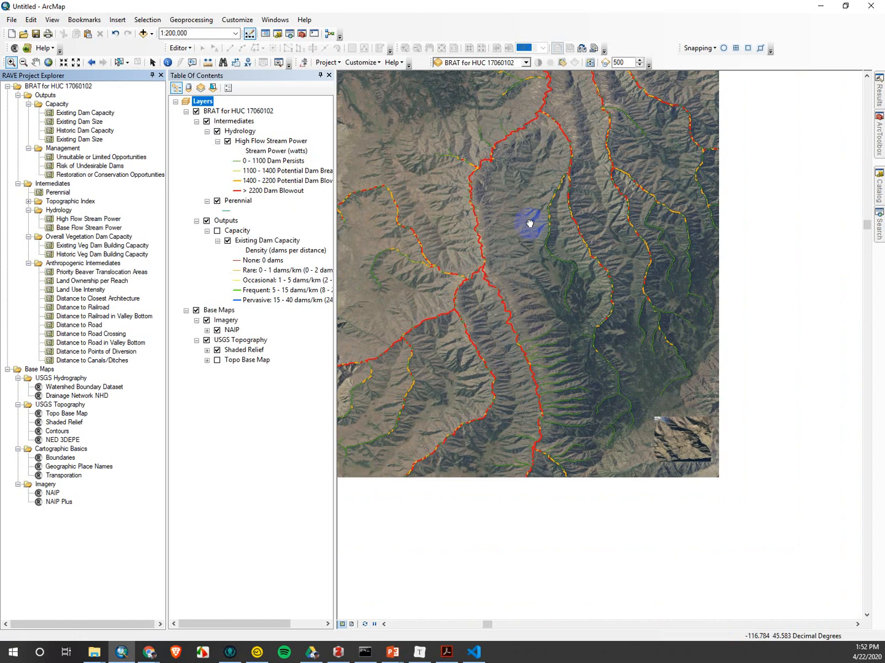